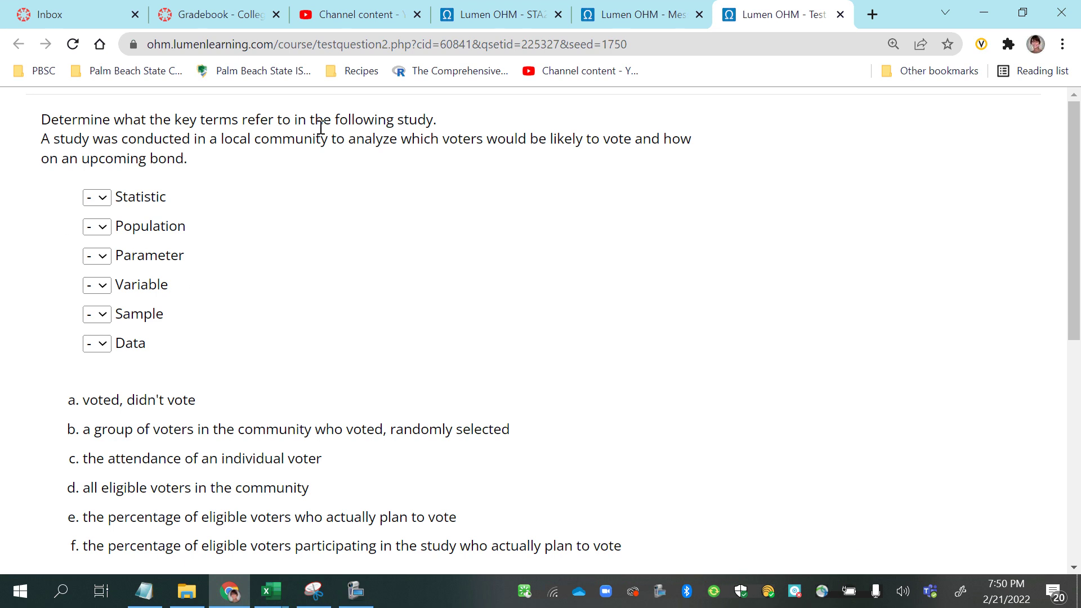
Highlight the study description sentence to read it
left_click_drag(625, 555, 106, 157)
left_click(59, 140)
left_click_drag(42, 141, 698, 160)
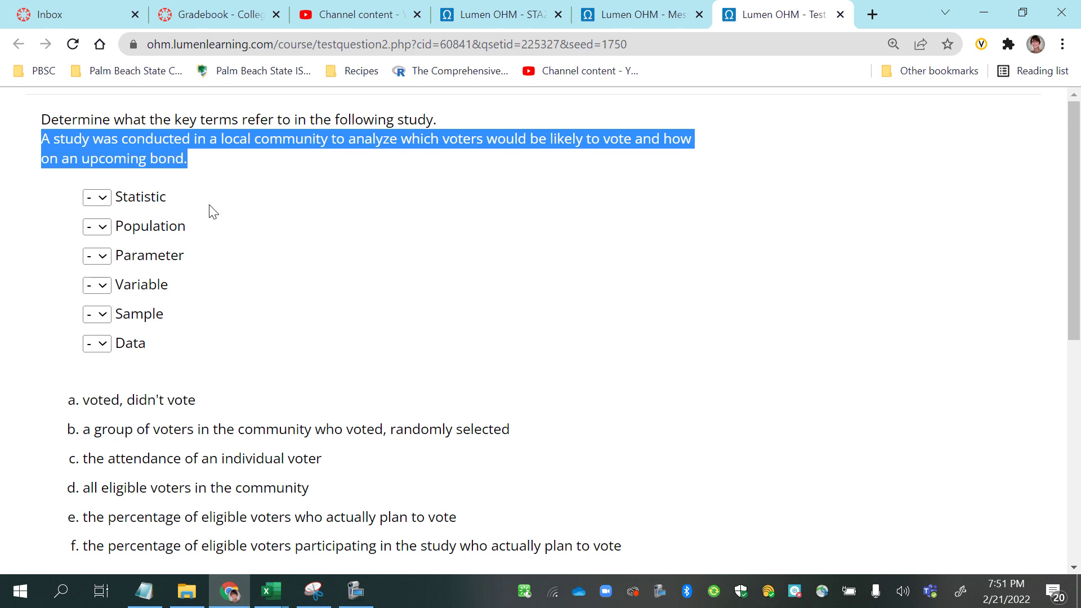
Go over the six key terms, Statistic through Data, and their answer boxes
left_click_drag(123, 198, 129, 313)
left_click(128, 197)
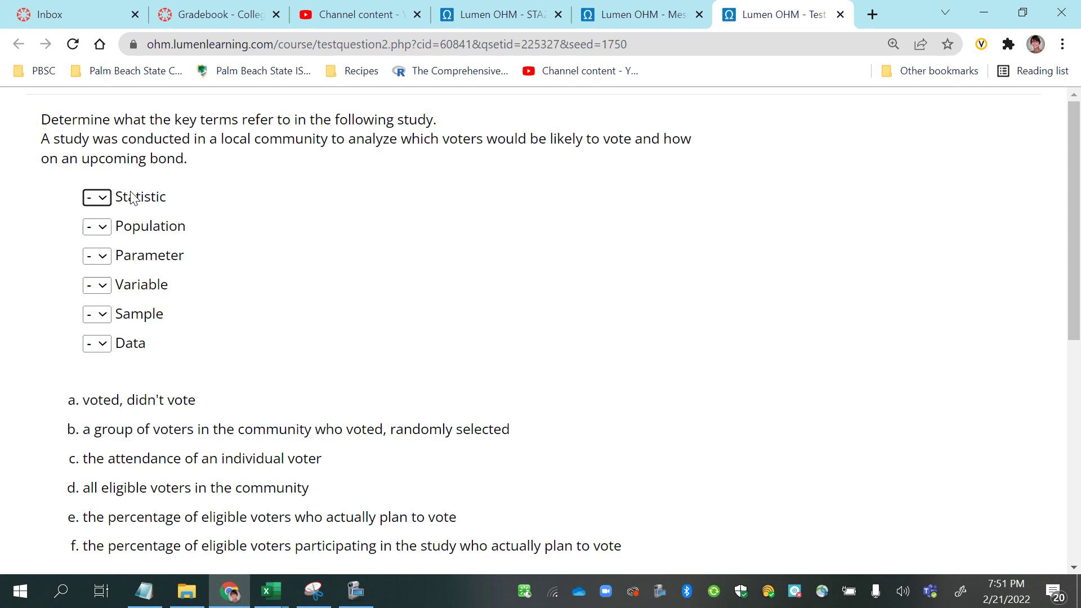
left_click(133, 235)
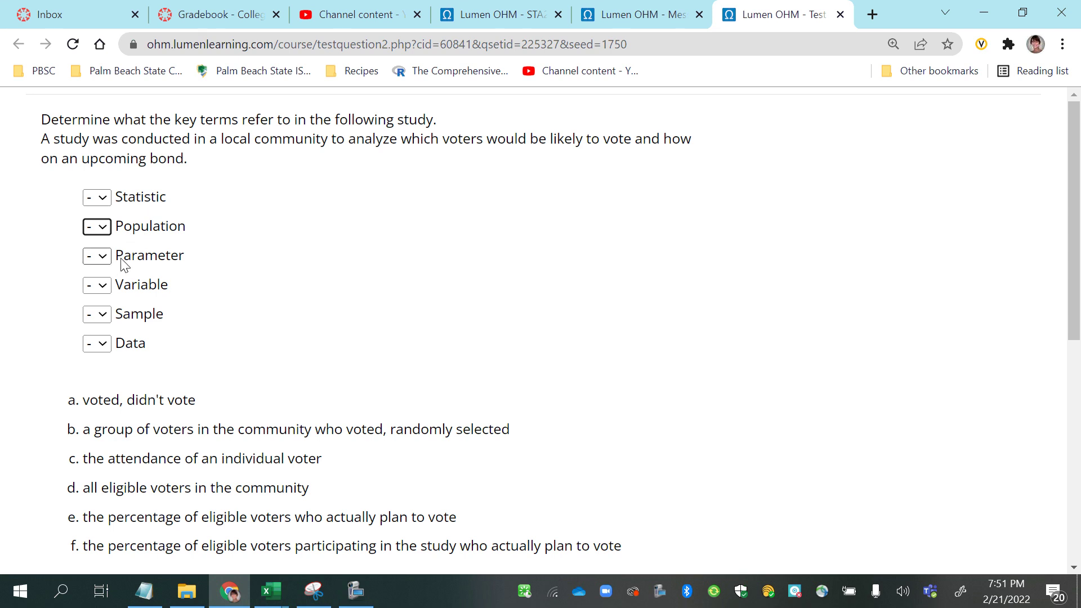
left_click(122, 258)
left_click(130, 288)
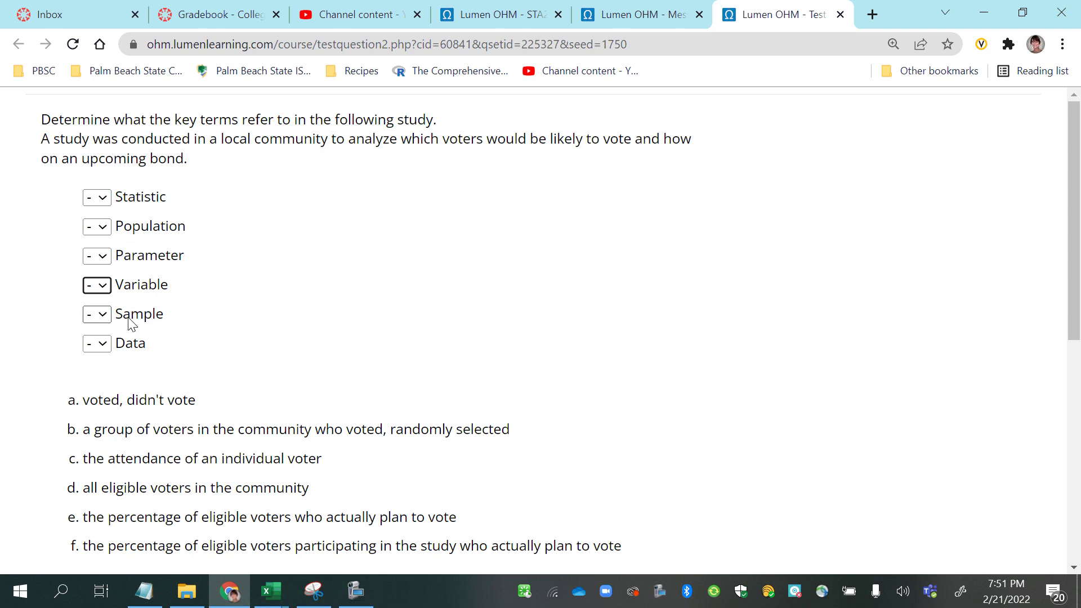
left_click(132, 320)
left_click(132, 349)
scroll(167, 499, "down", 1)
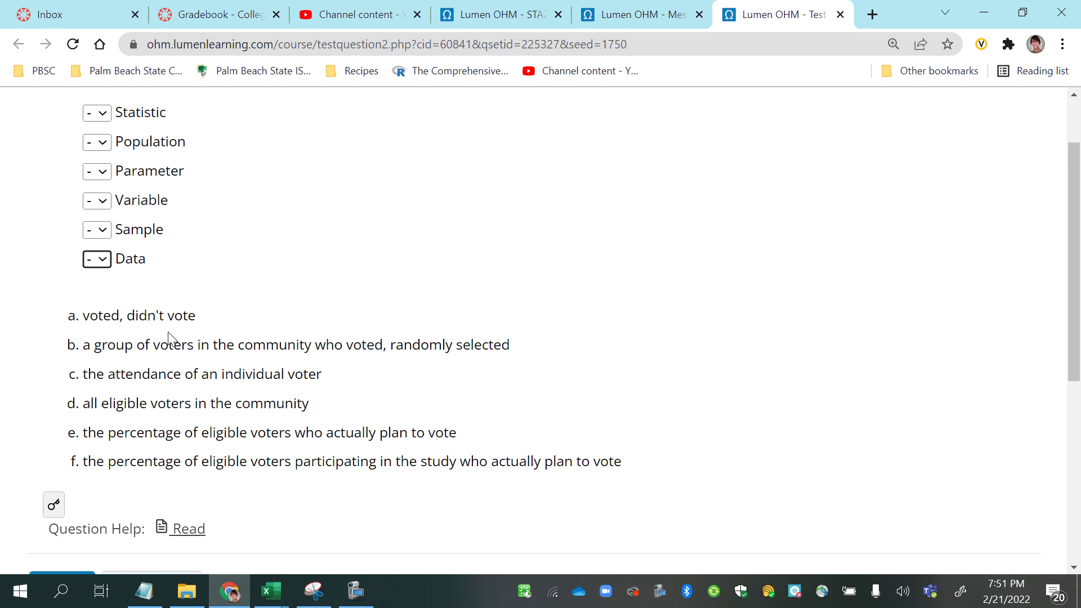
scroll(125, 376, "up", 1)
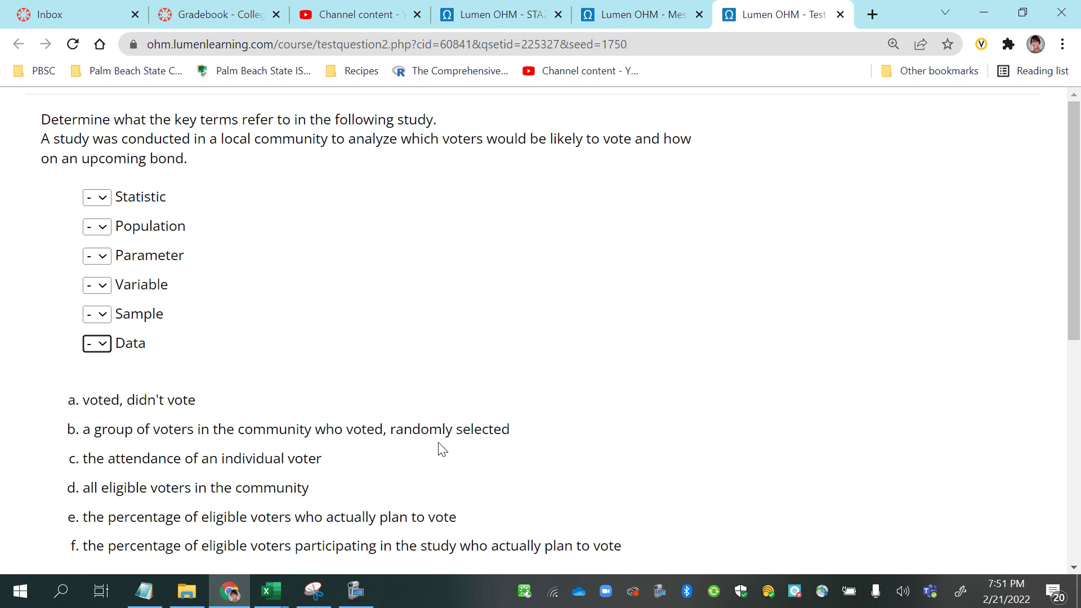
scroll(130, 402, "down", 2)
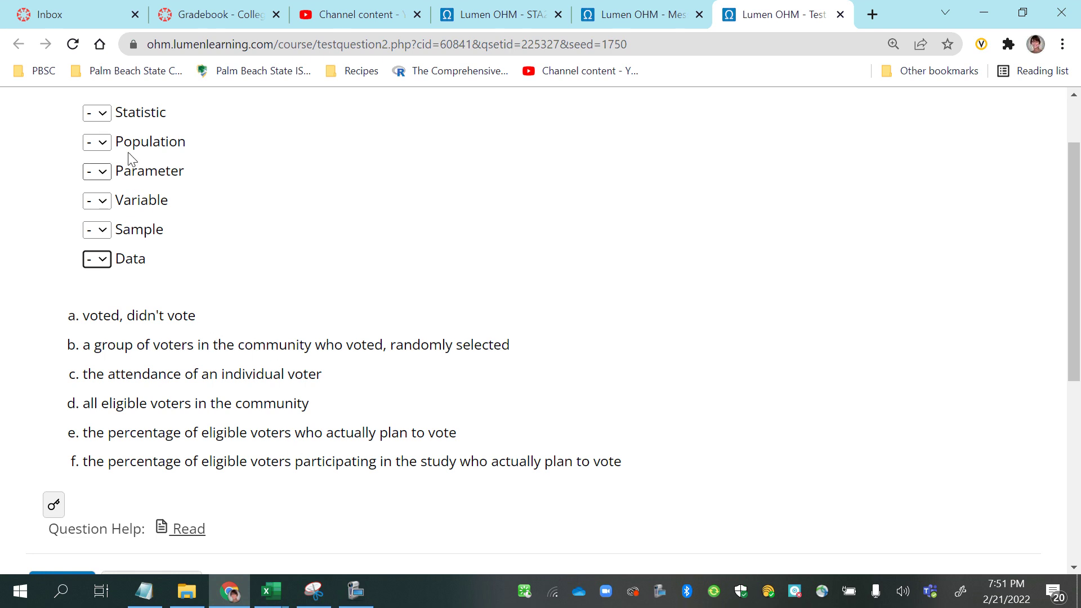
Compare the terms Statistic and Parameter by highlighting each and its answer box
left_click(120, 118)
left_click_drag(120, 116, 170, 124)
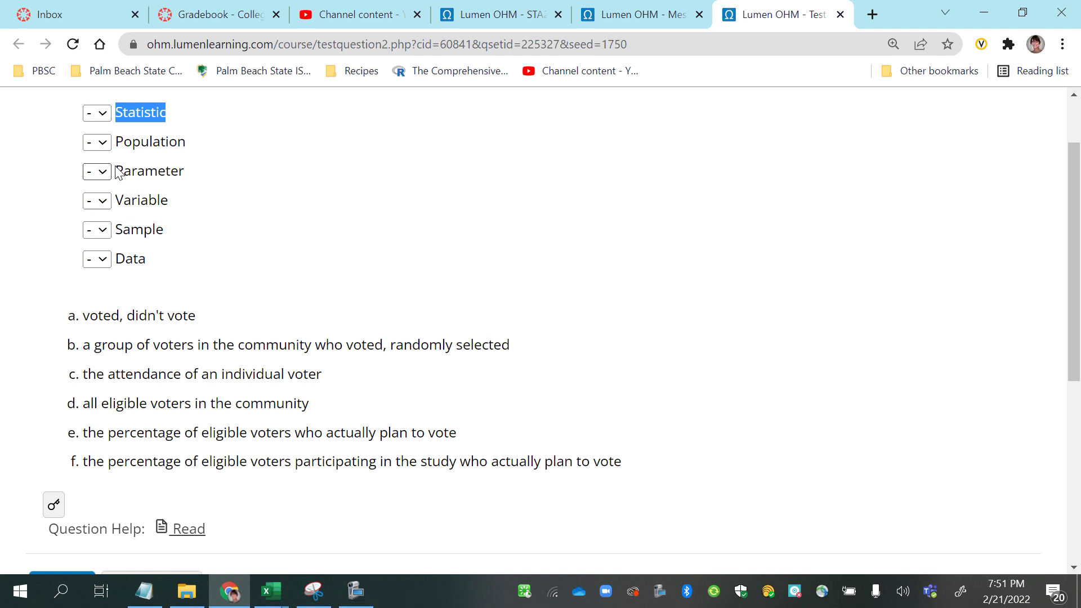
left_click_drag(117, 172, 190, 181)
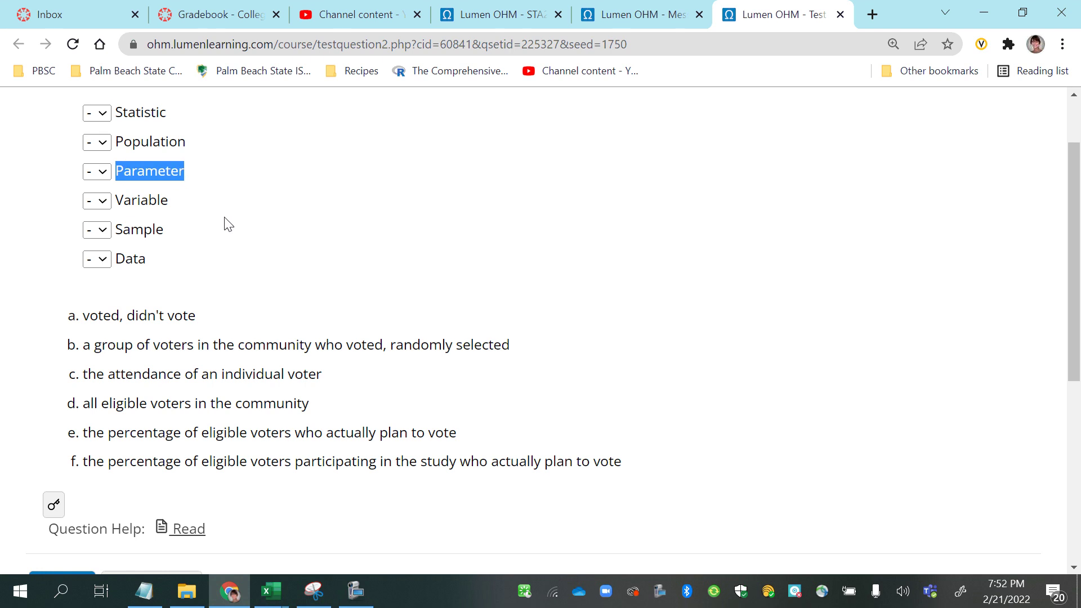
key("shift+Tab")
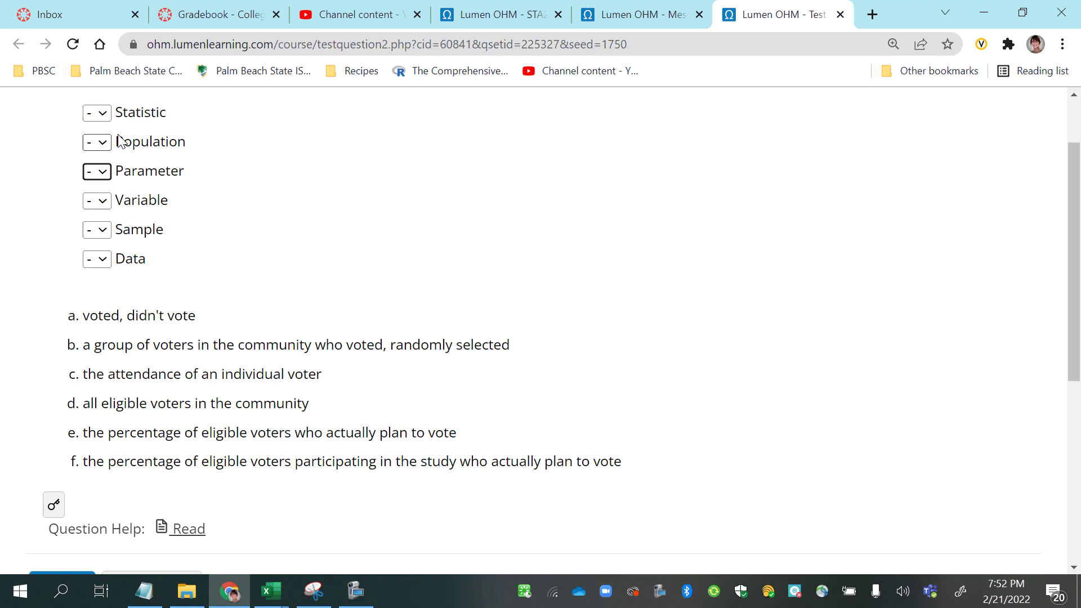
left_click(120, 112)
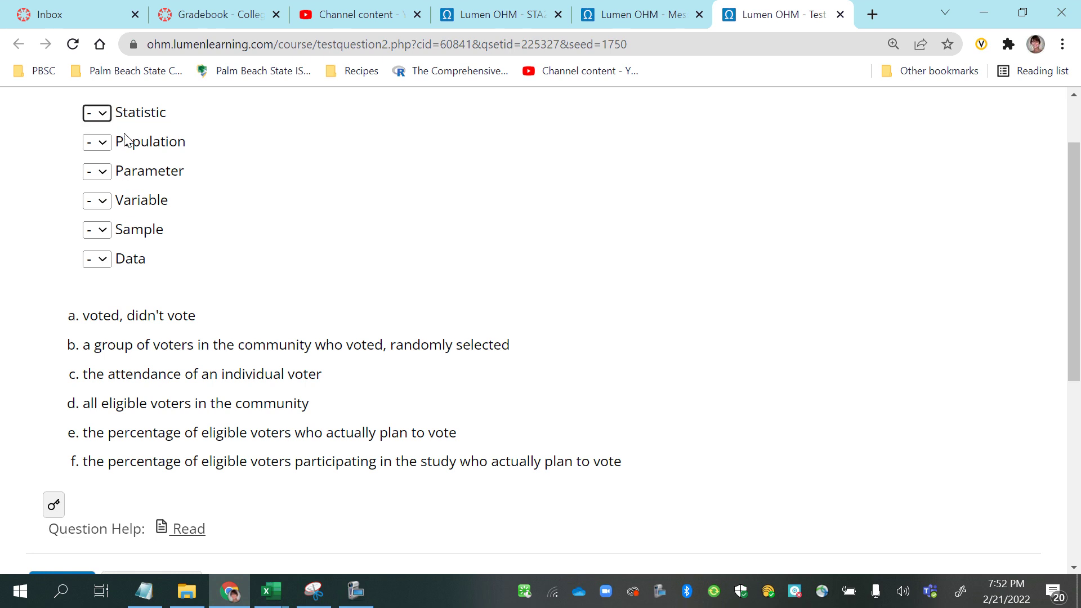
left_click(126, 176)
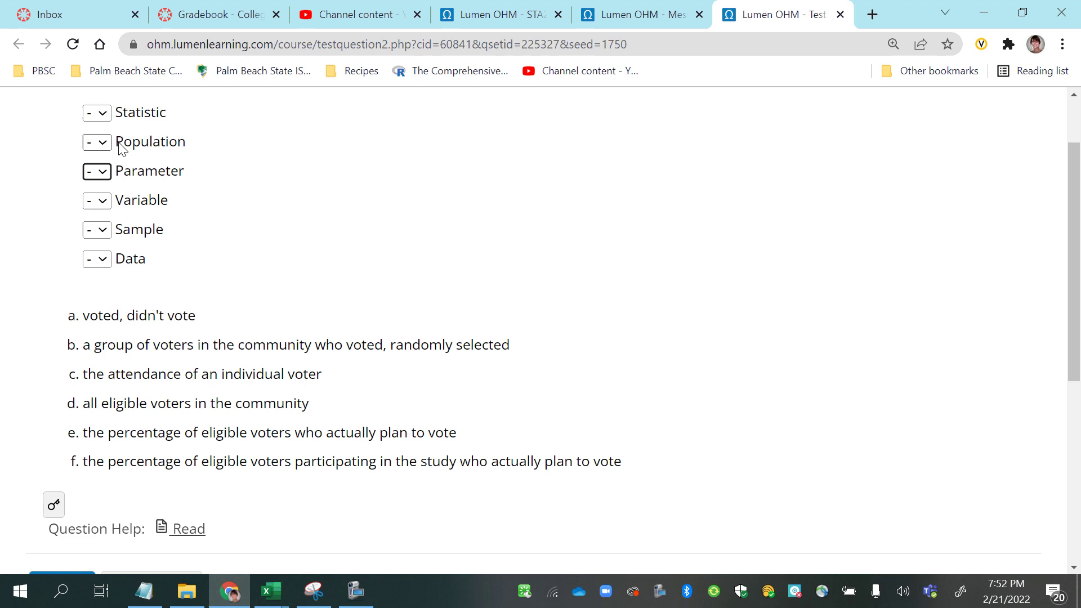
double_click(148, 115)
left_click_drag(123, 169, 183, 175)
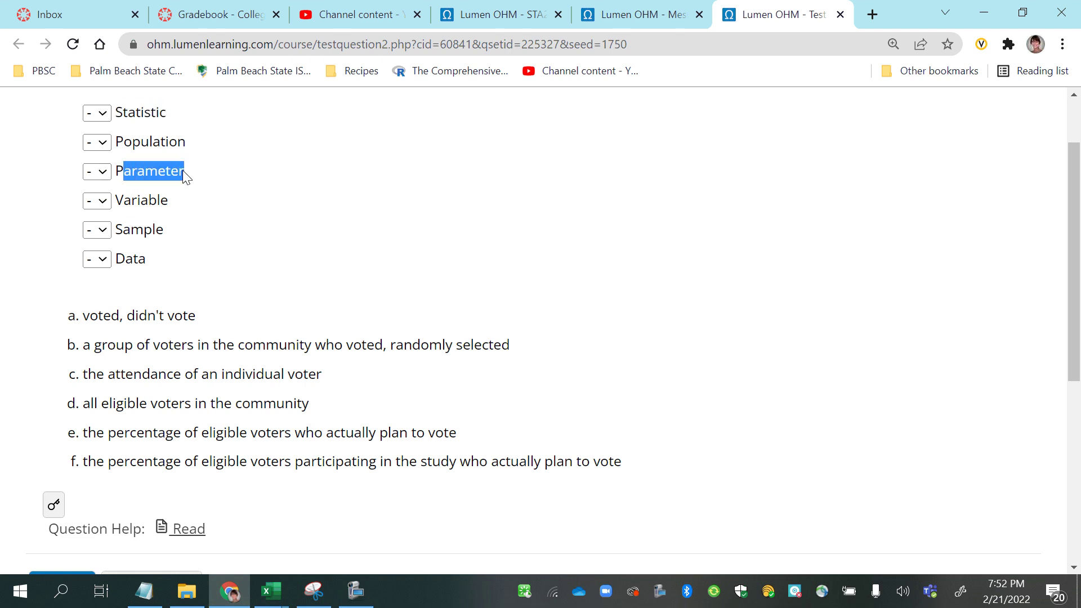
left_click(141, 178)
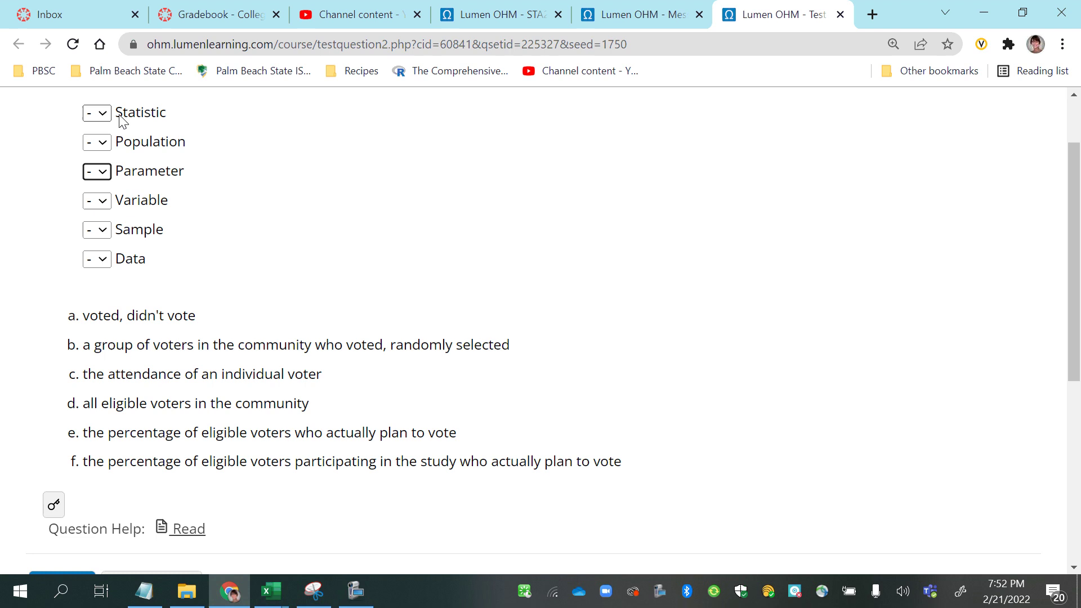
left_click_drag(116, 116, 181, 120)
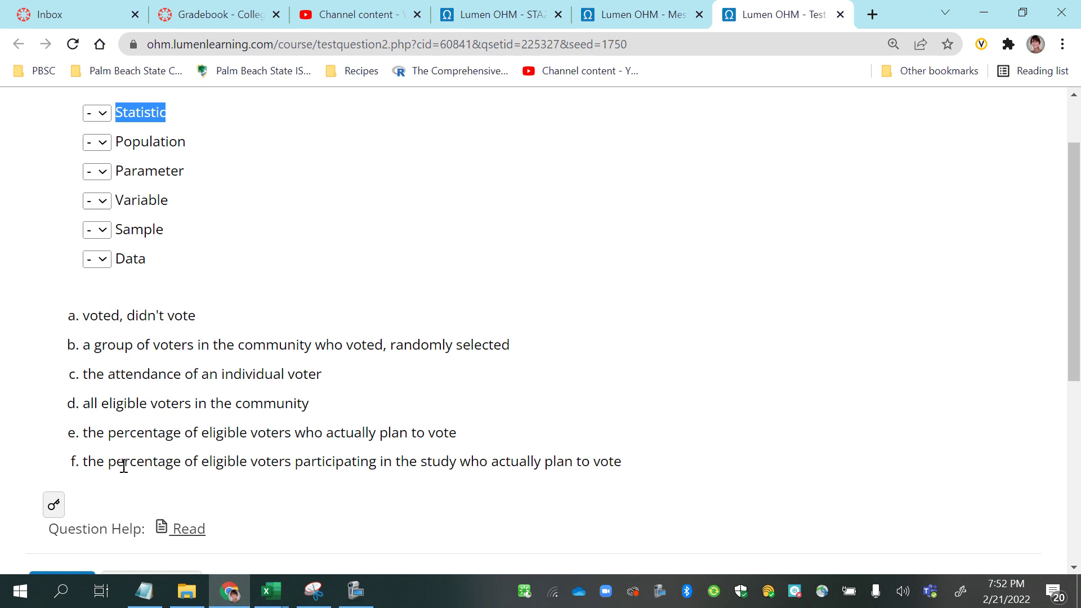
Read definitions e and f, noting 'participating in the study' in definition f
left_click_drag(82, 434, 212, 435)
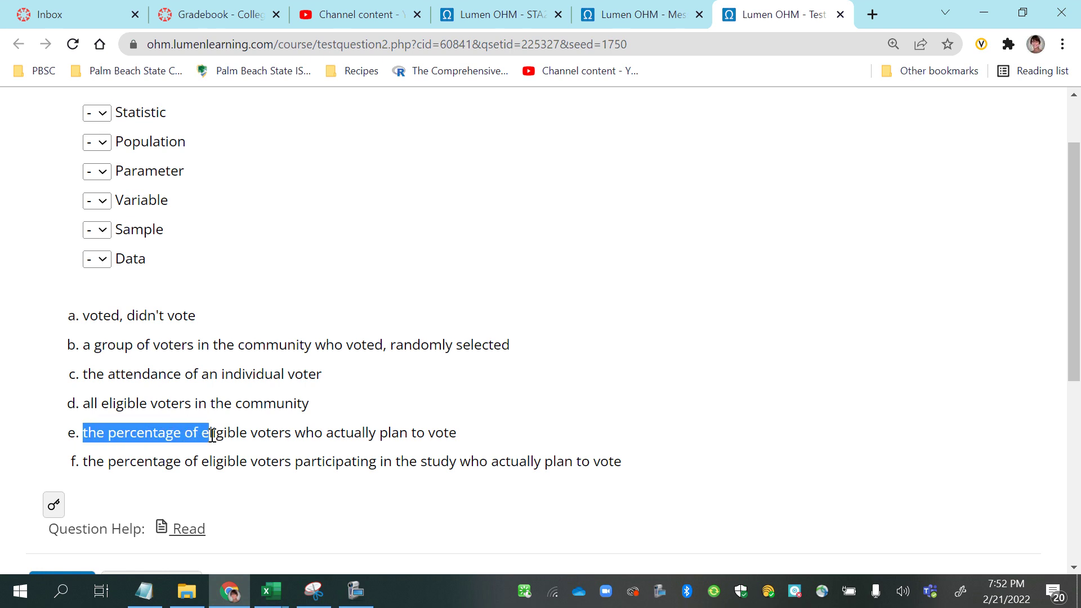
left_click_drag(82, 462, 211, 467)
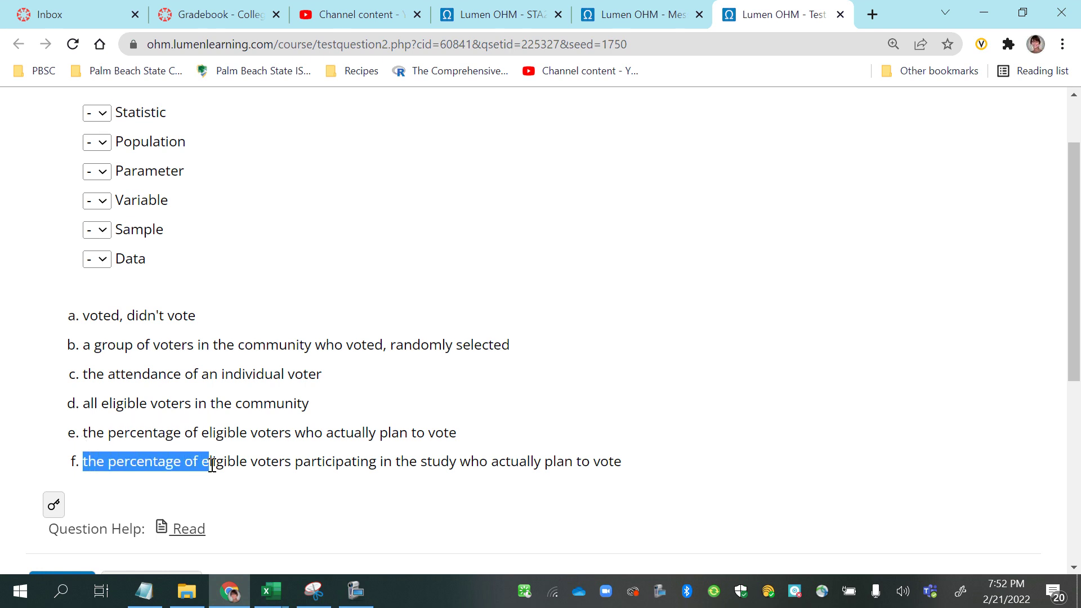
left_click(137, 444)
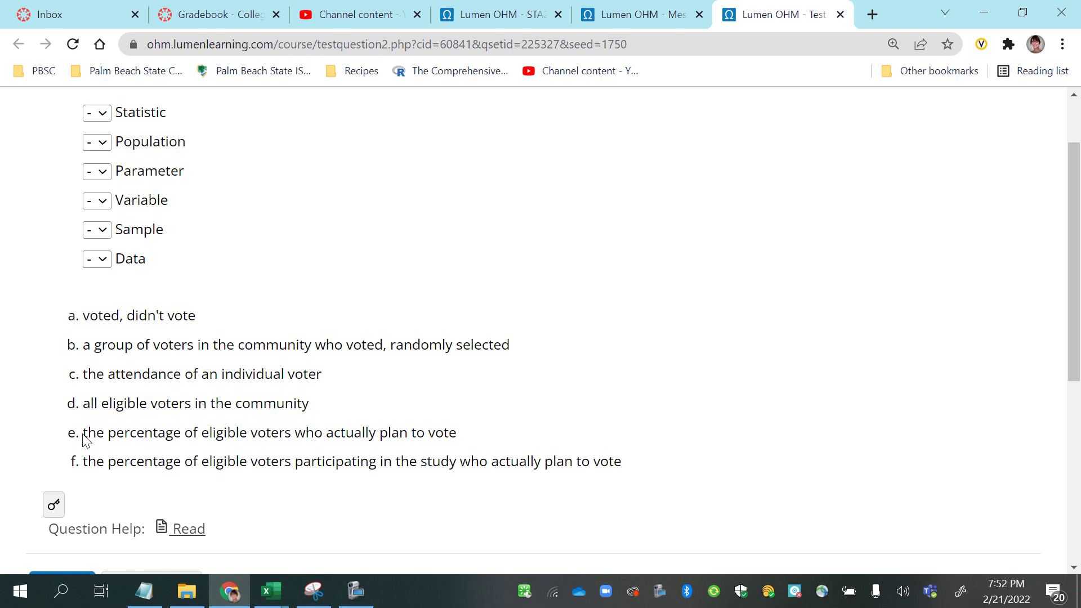
left_click_drag(86, 435, 456, 463)
left_click_drag(85, 461, 642, 479)
left_click(569, 504)
left_click_drag(296, 463, 456, 467)
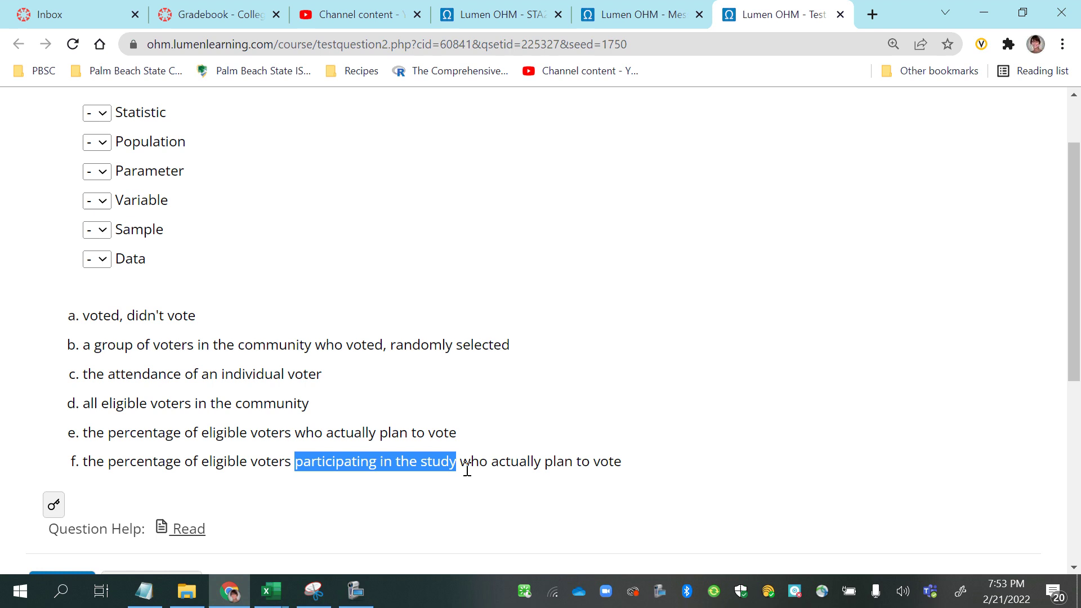
left_click(80, 469)
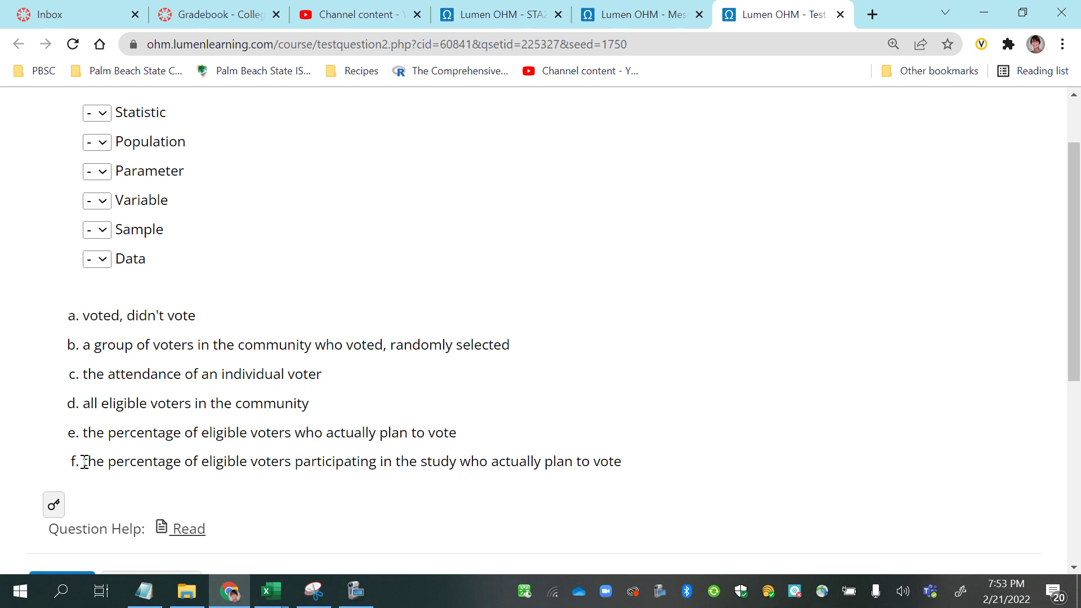
left_click_drag(84, 463, 635, 478)
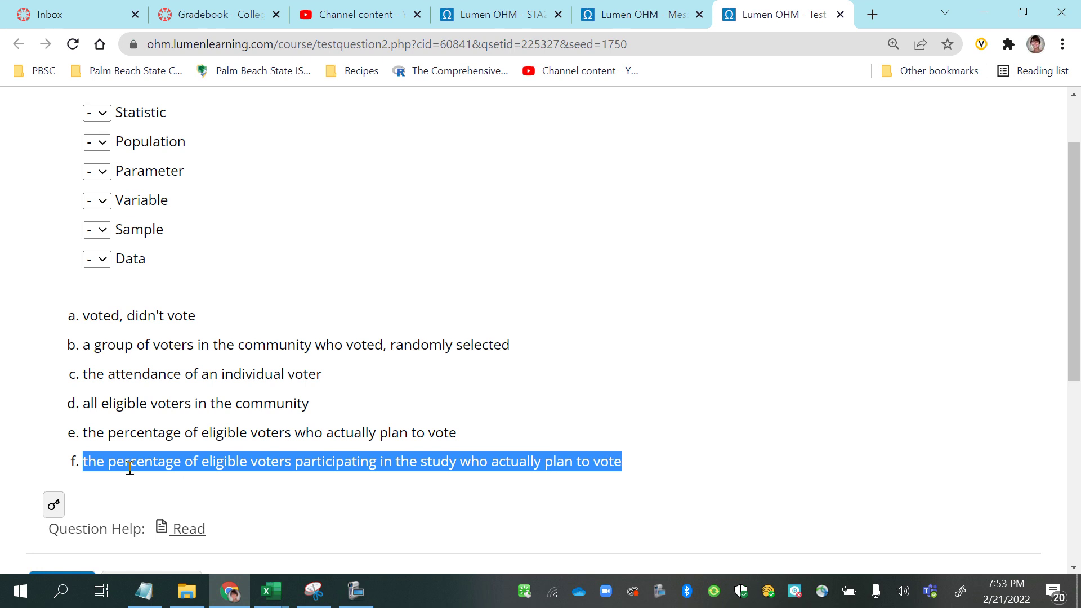
left_click_drag(82, 436, 457, 438)
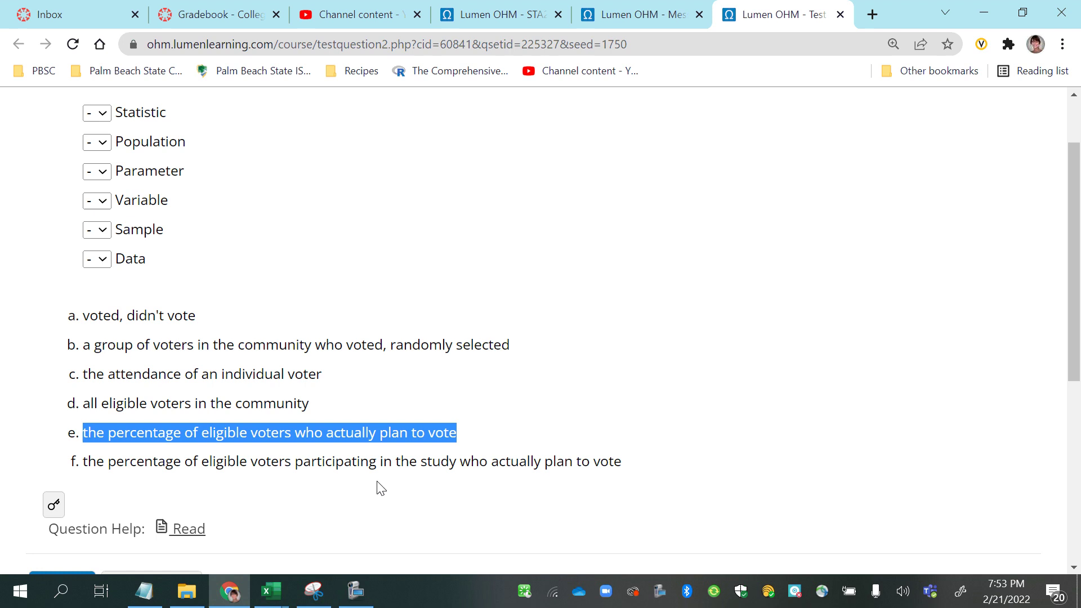
Match Parameter with definition e
left_click(97, 171)
left_click(93, 266)
left_click_drag(86, 463, 624, 476)
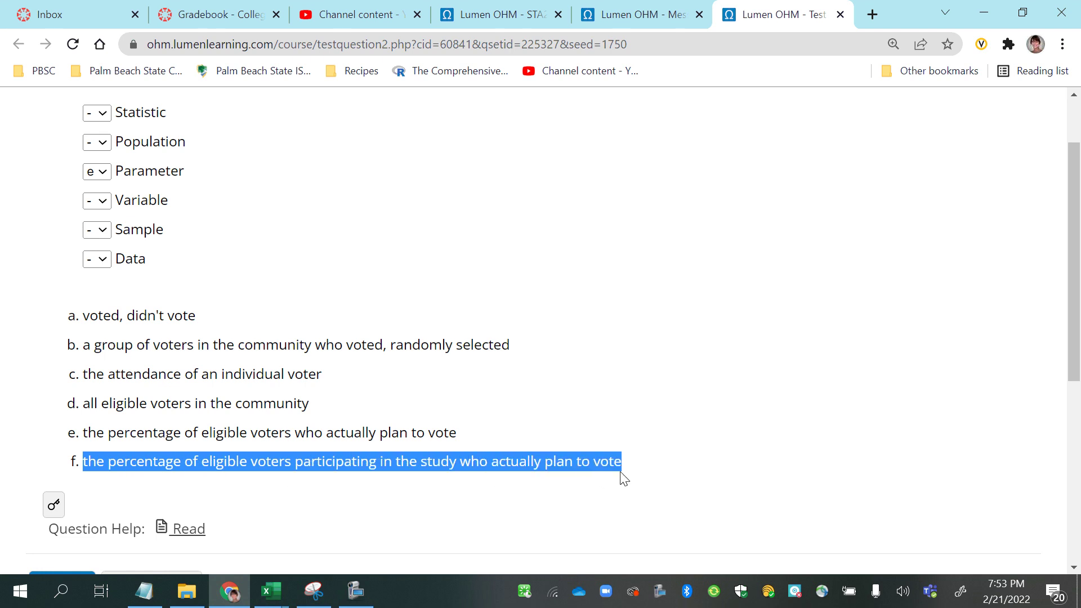
Match Statistic with answer f
left_click(103, 114)
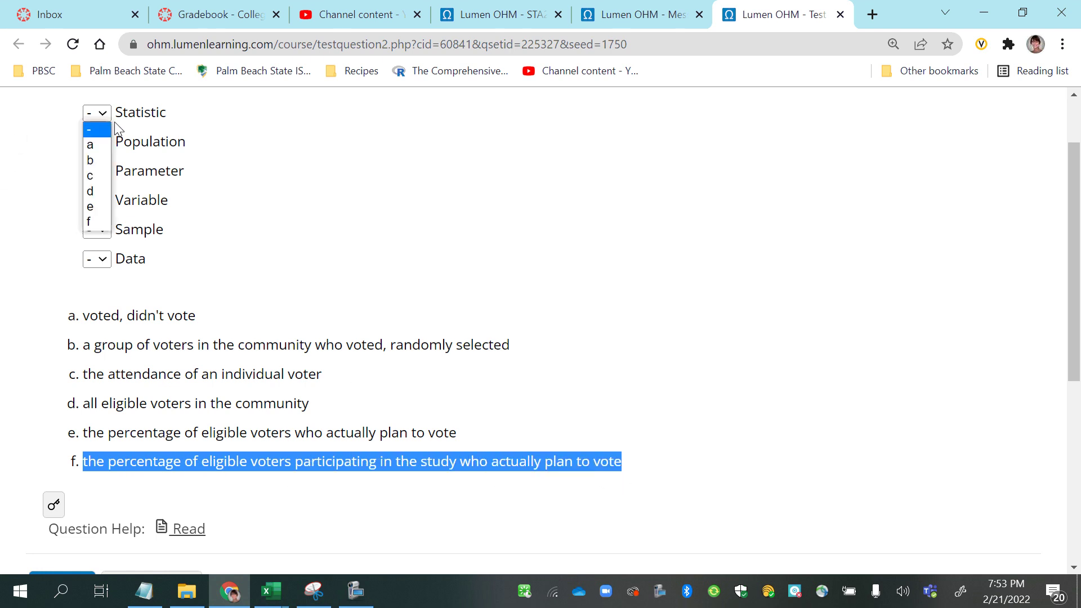
left_click(90, 223)
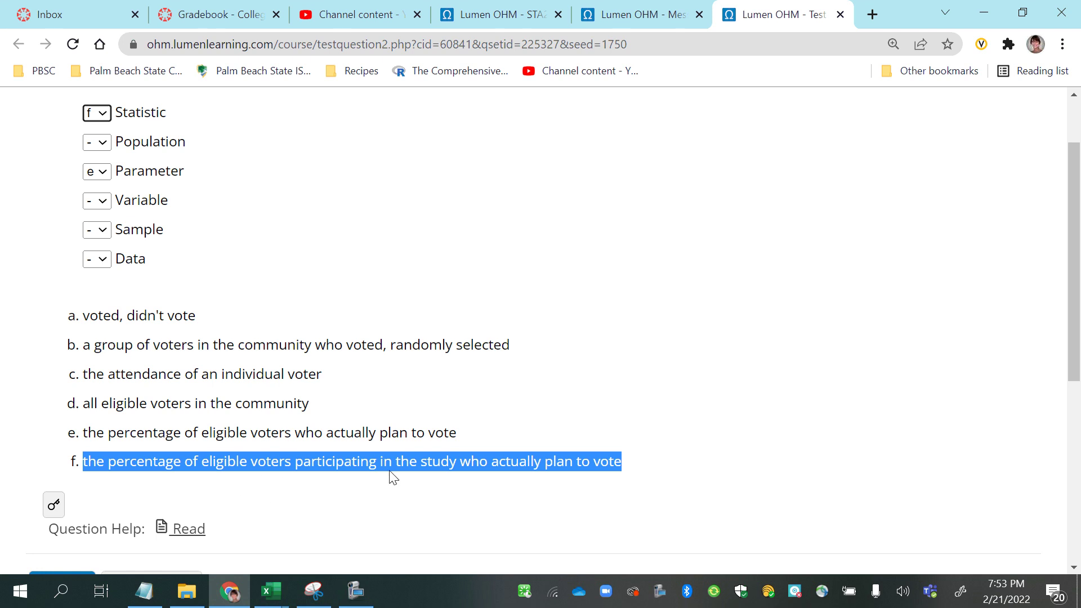
left_click(214, 423)
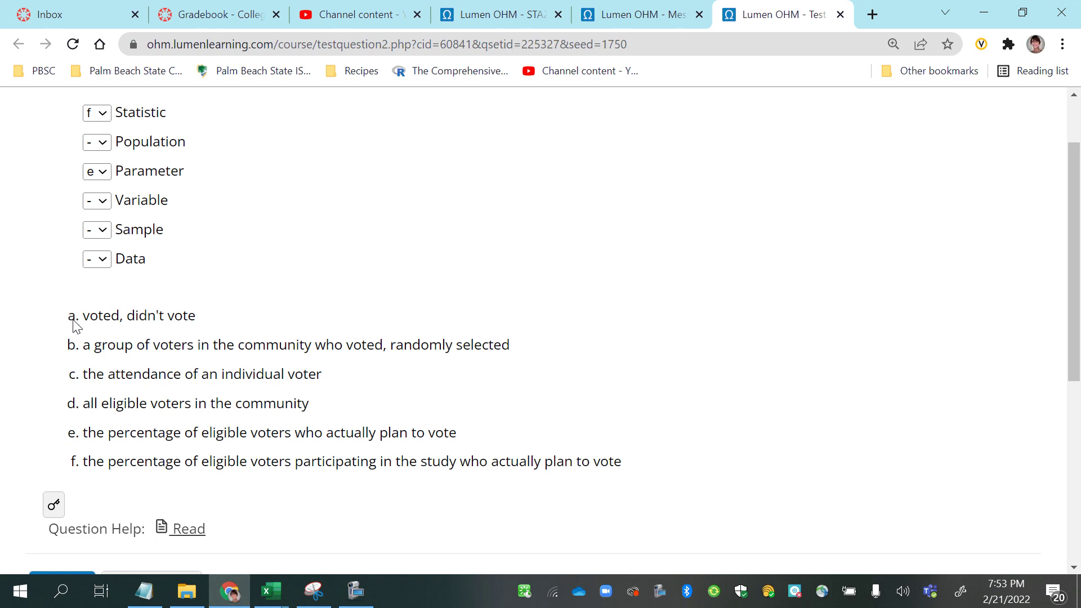
left_click_drag(74, 321, 357, 410)
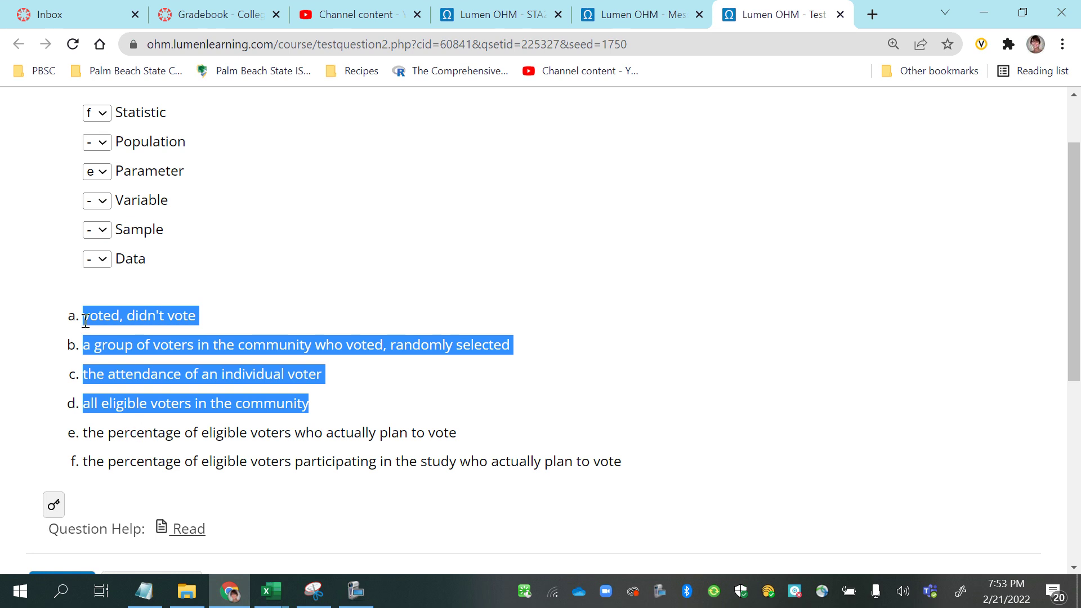
left_click_drag(85, 321, 210, 325)
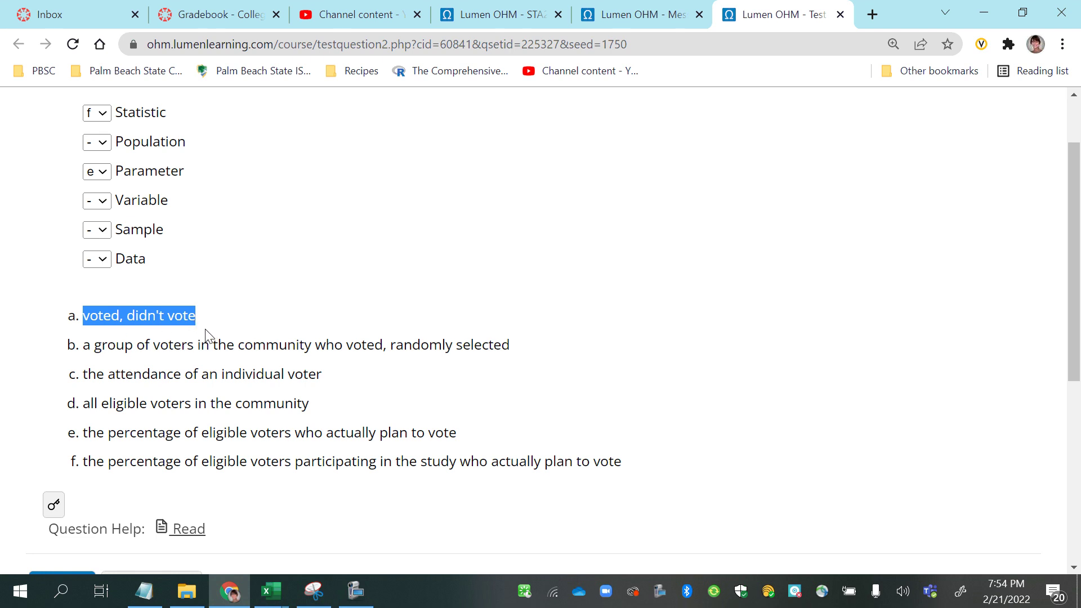
Match Data with answer a
left_click(104, 260)
left_click(103, 290)
left_click(87, 370)
Match Variable with answer c, the attendance of an individual voter
left_click_drag(86, 370, 339, 383)
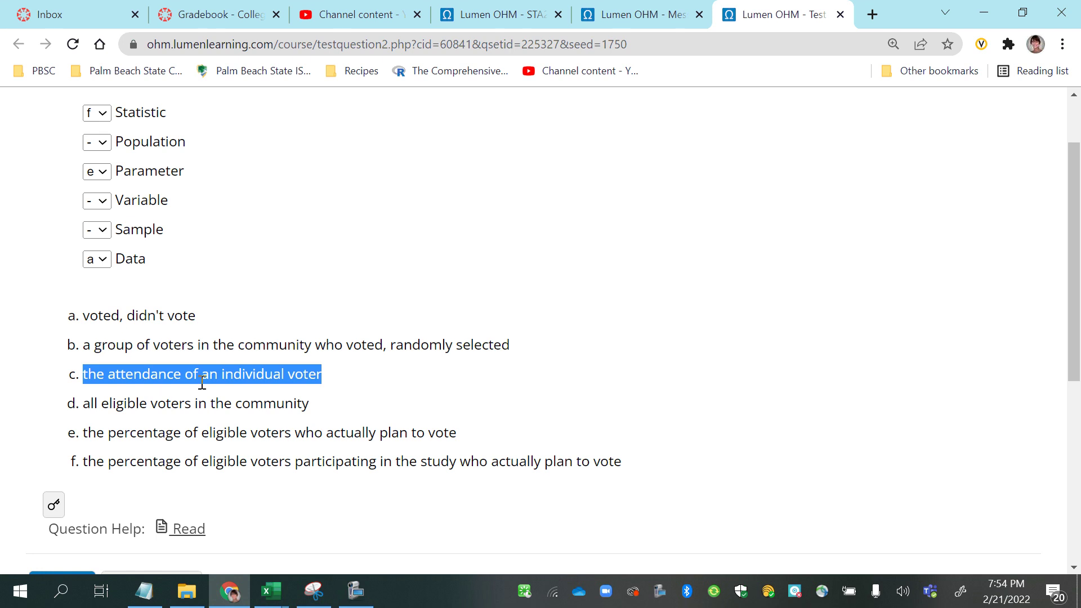
left_click(104, 201)
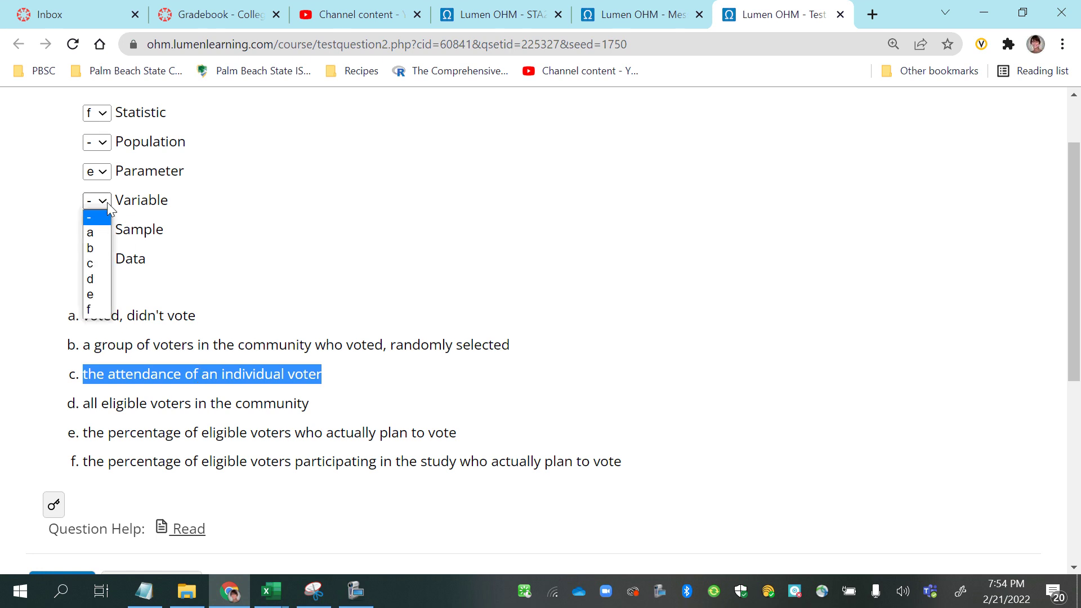
left_click(104, 264)
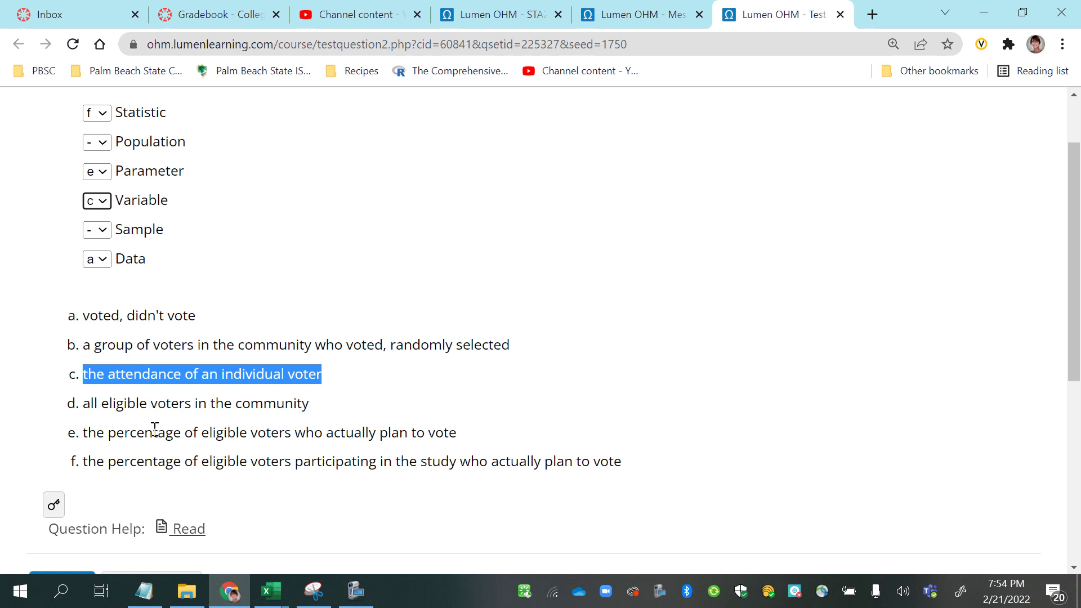
left_click_drag(123, 230, 156, 229)
left_click_drag(110, 142, 186, 143)
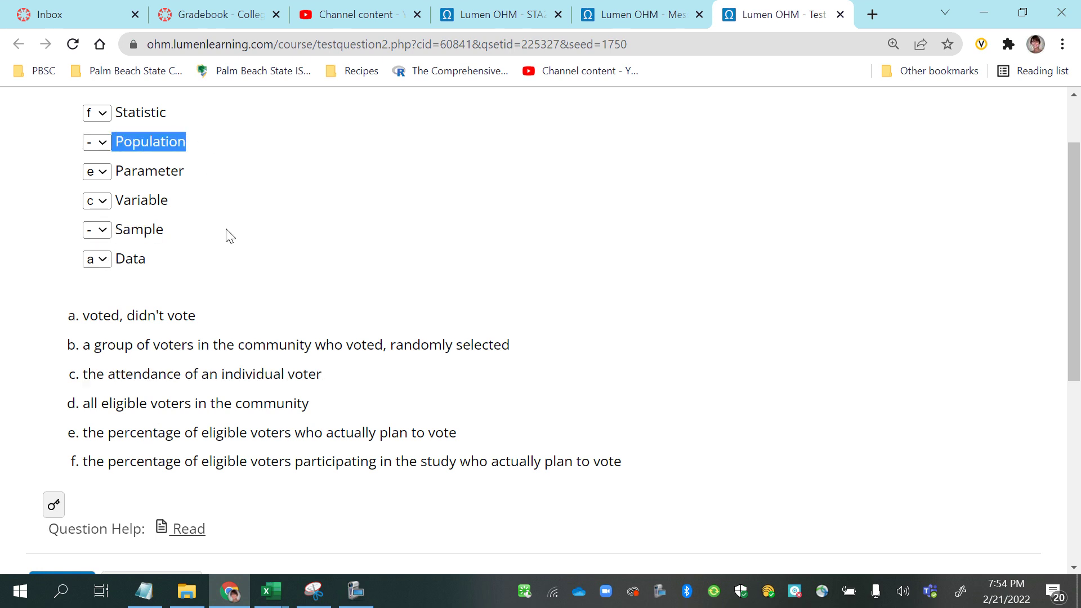
left_click(227, 280)
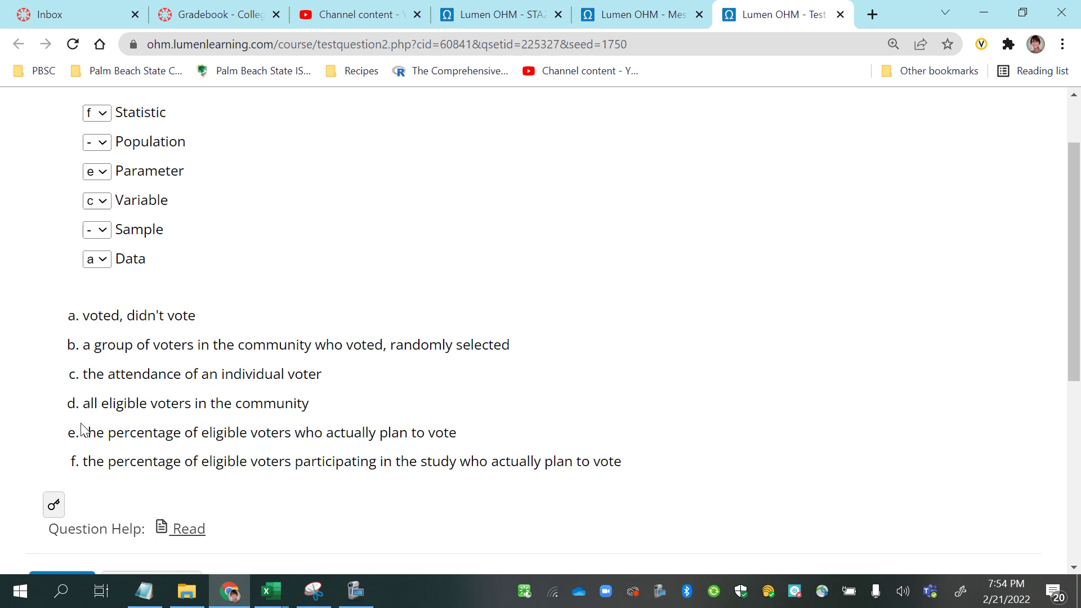
left_click_drag(121, 145, 181, 149)
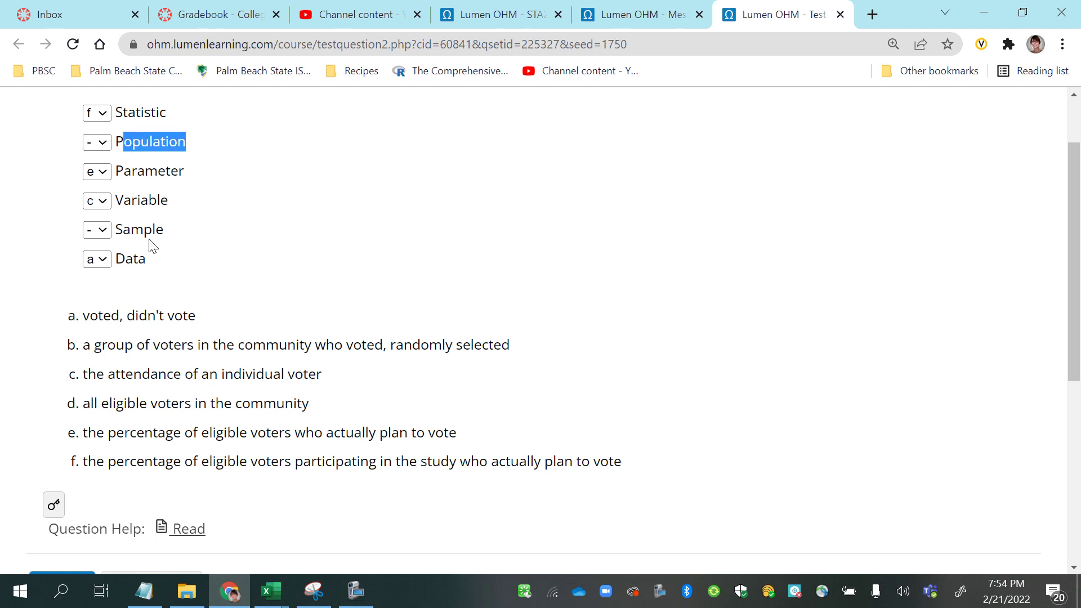
left_click_drag(113, 231, 176, 241)
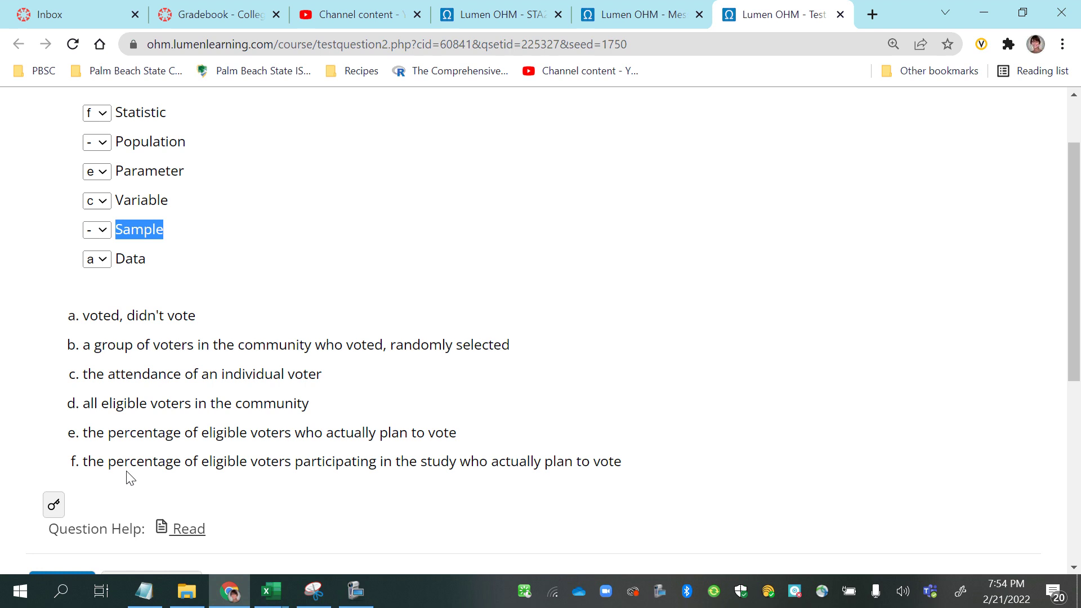
left_click_drag(115, 142, 200, 148)
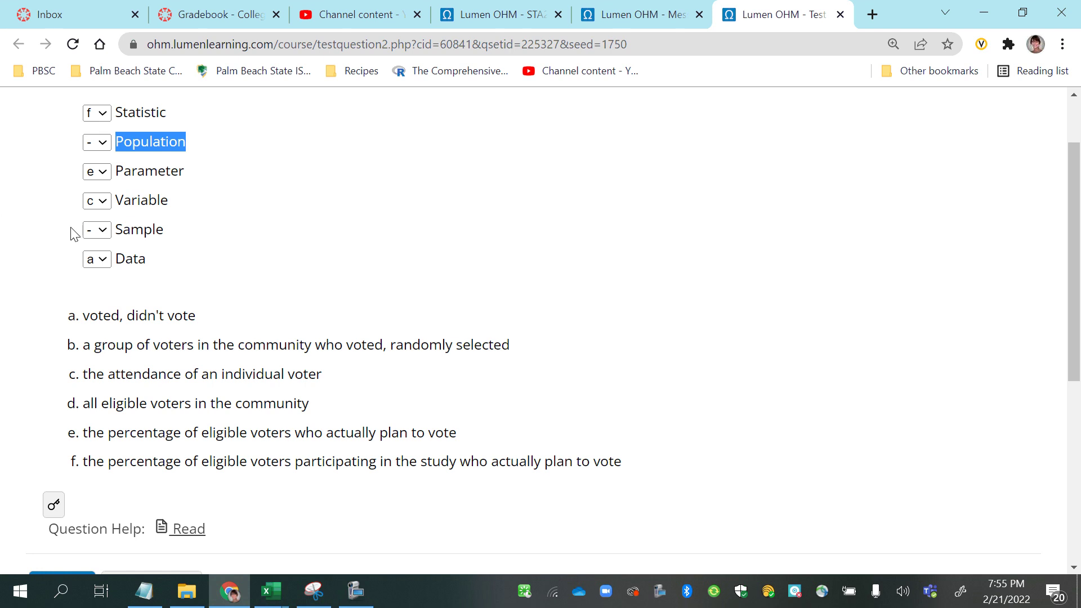
left_click_drag(121, 229, 223, 243)
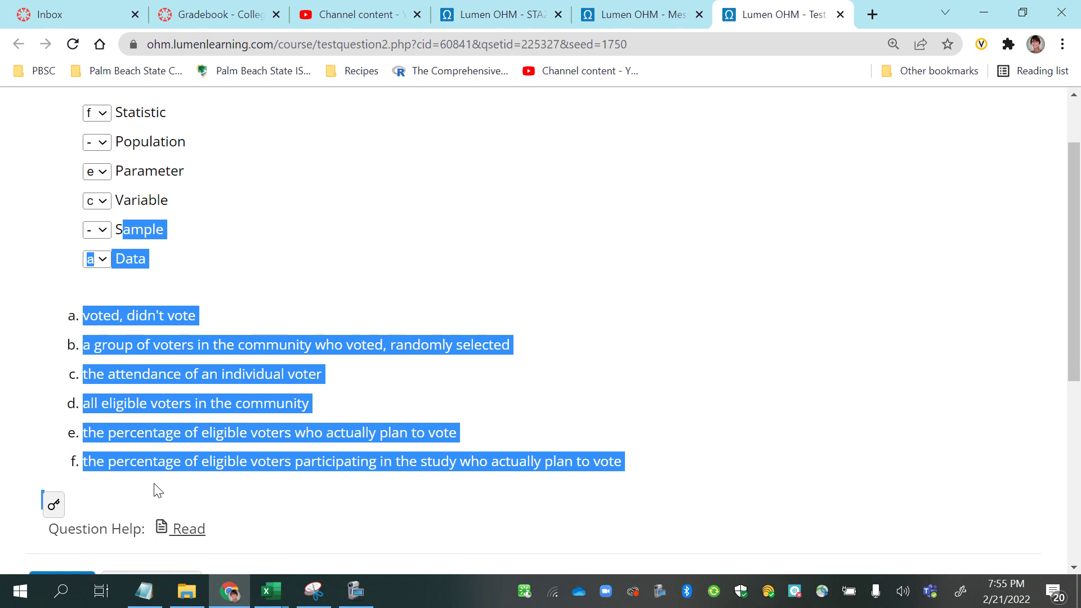
left_click(101, 512)
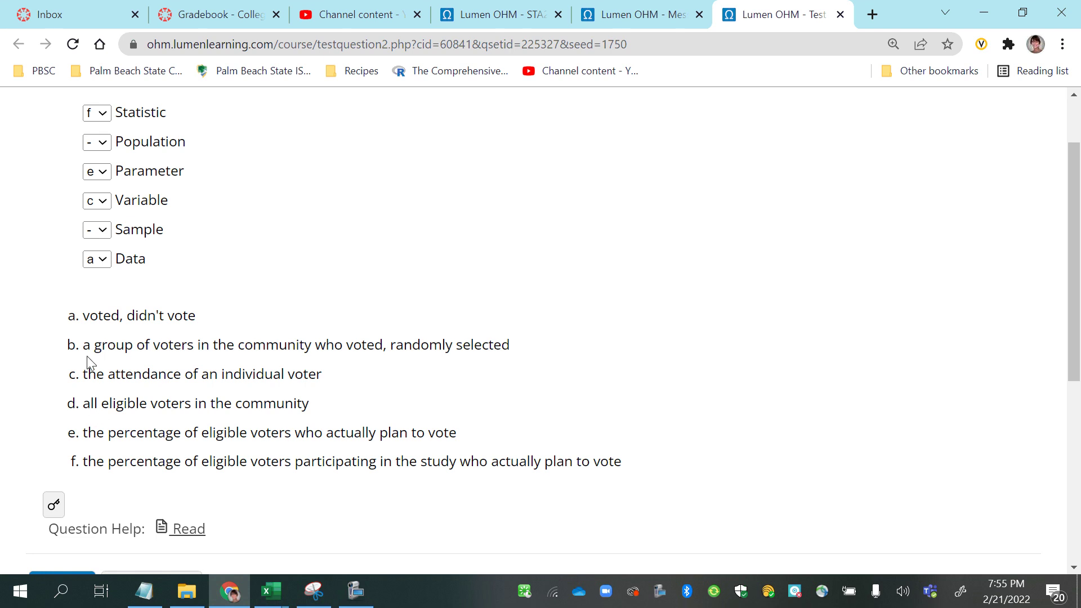
left_click_drag(86, 347, 195, 351)
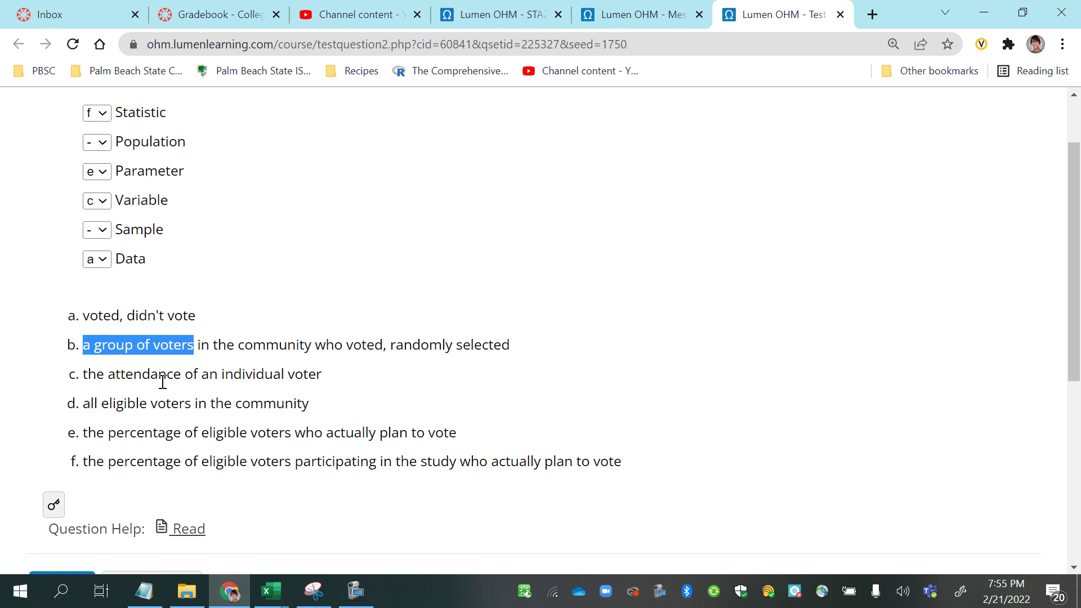
left_click(202, 345)
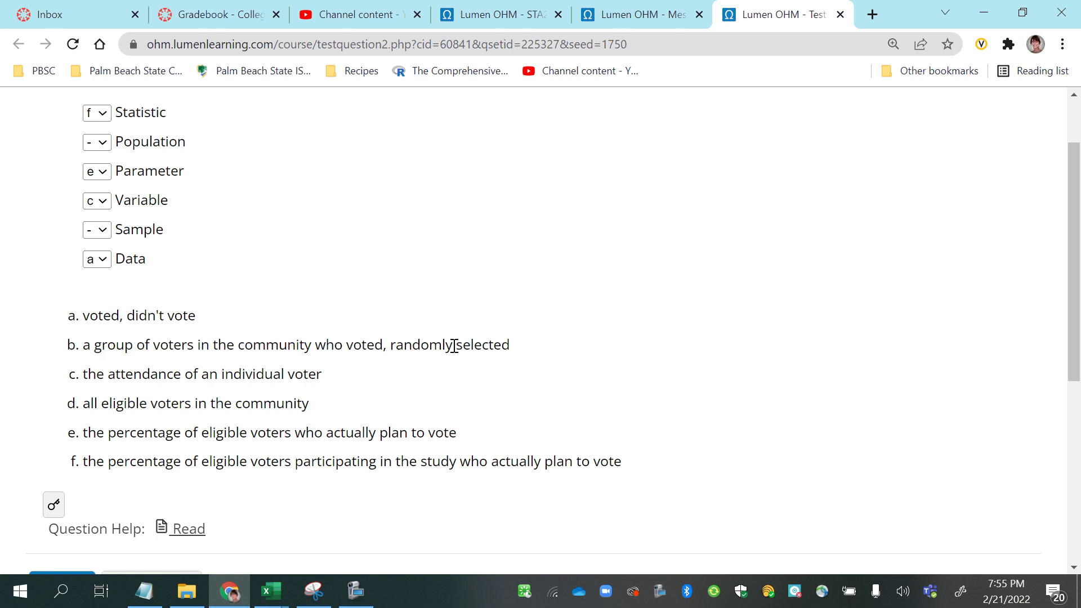
left_click_drag(390, 346, 521, 349)
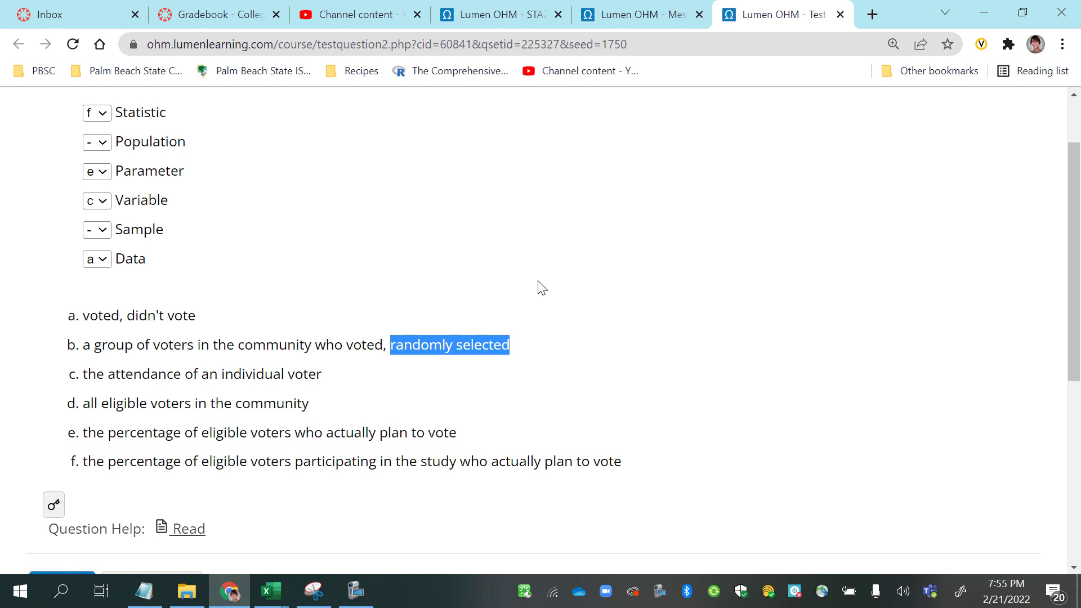
Choose b, the randomly selected group of voters, for Sample
left_click(102, 231)
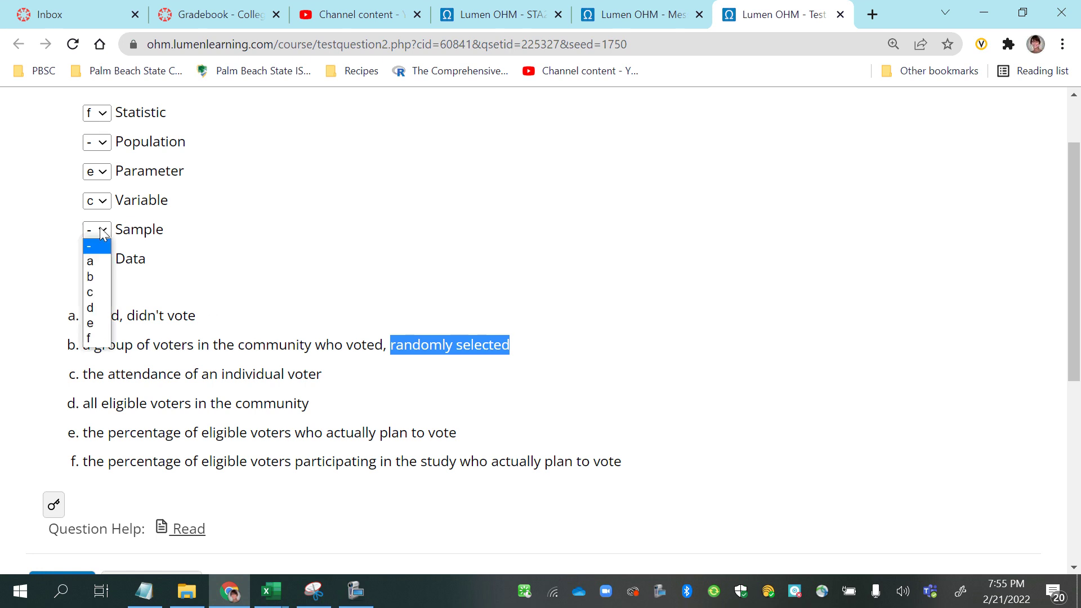
left_click(98, 277)
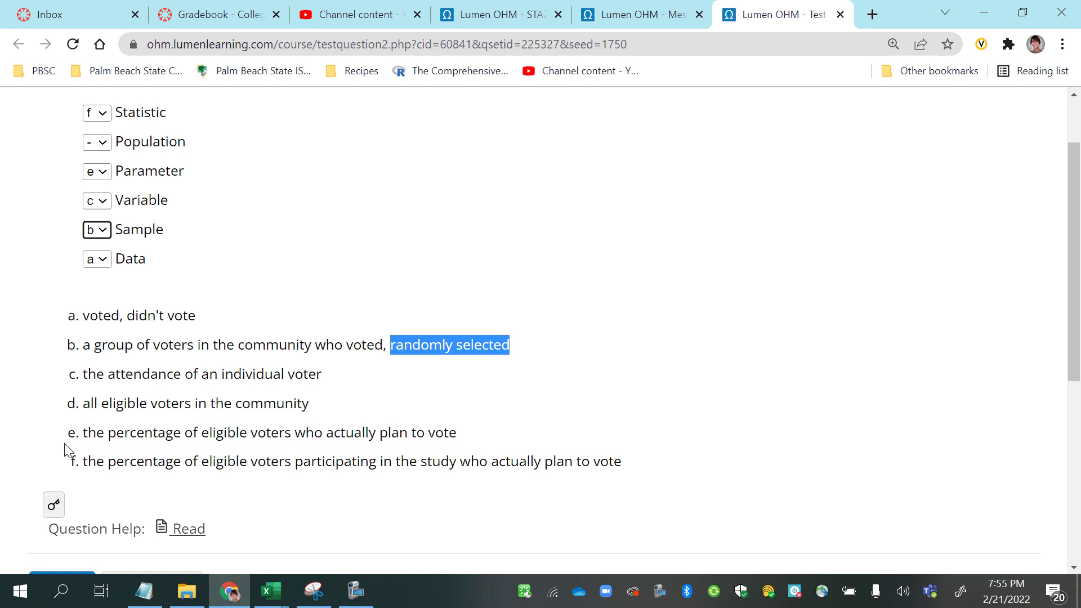
left_click(84, 403)
Highlight 'all eligible voters' in answer d and open the Population letter choices
left_click_drag(84, 403, 193, 403)
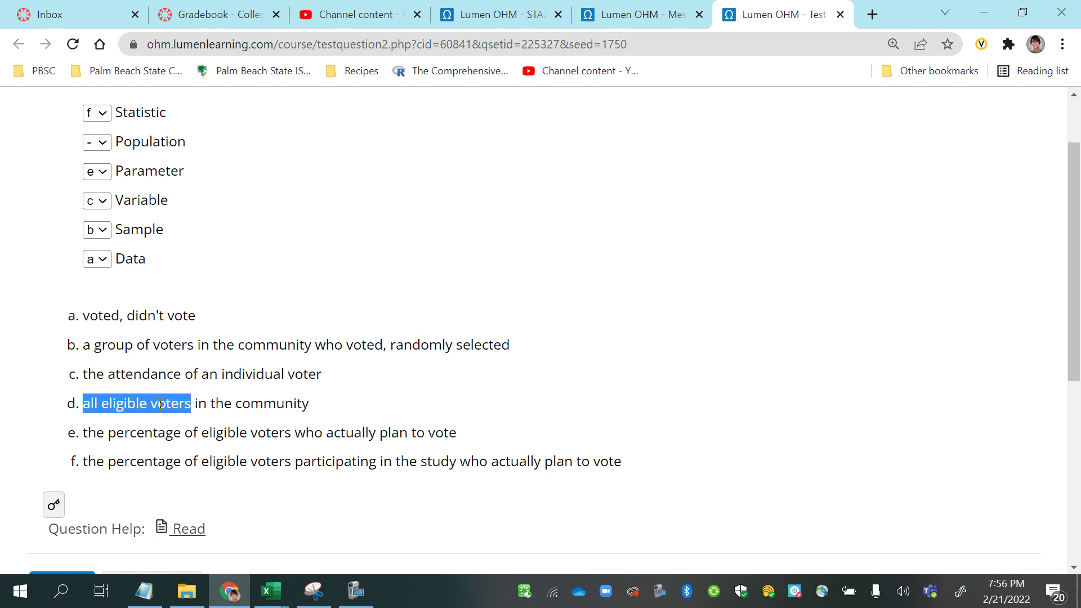
left_click(92, 404)
left_click_drag(98, 405, 83, 404)
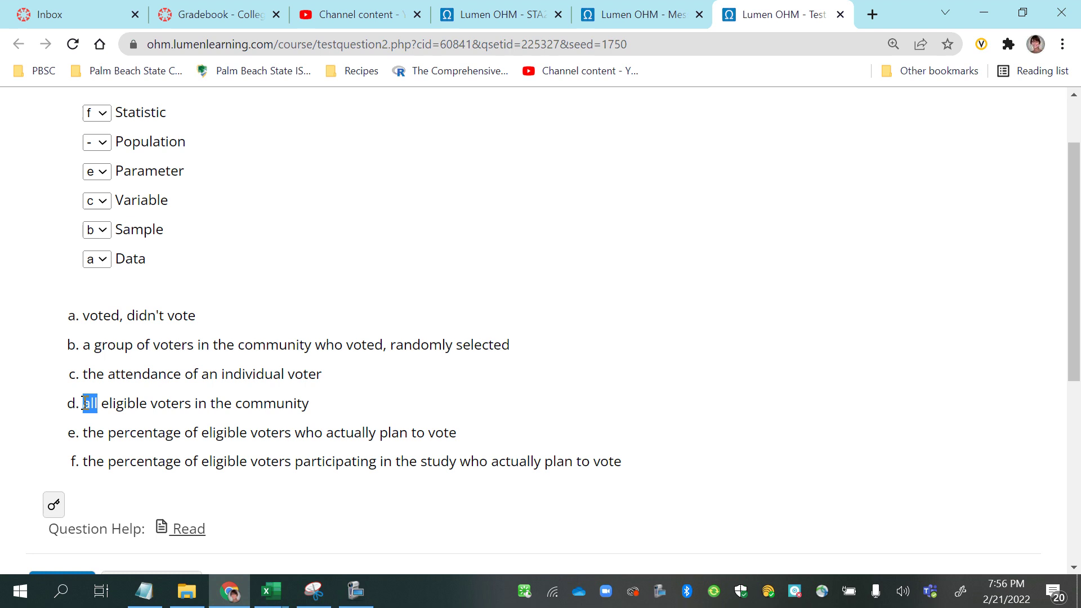
left_click(105, 145)
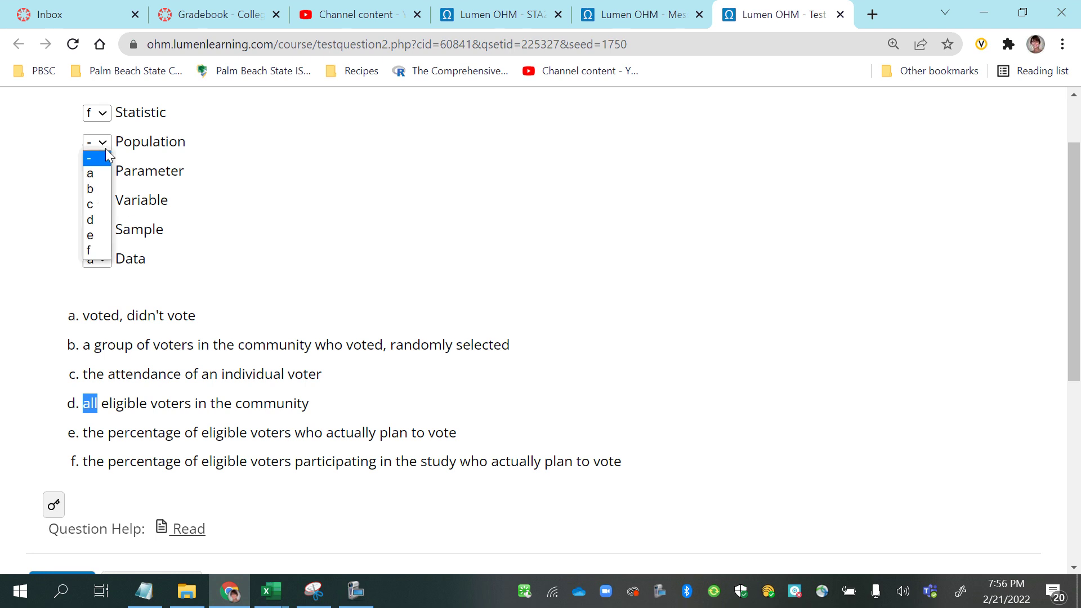